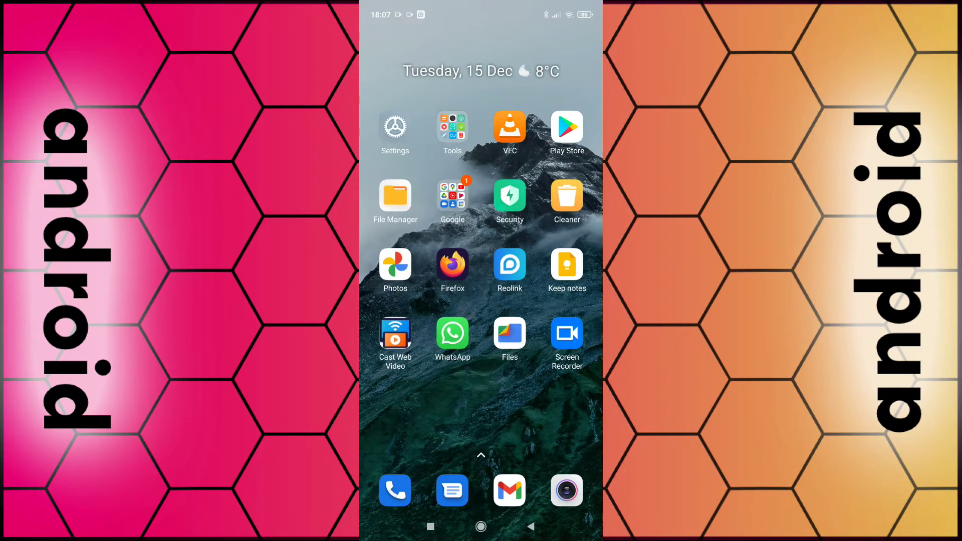
- Open Reolink's Backdoor playback for 15 December and move the timeline toward midday
click(509, 265)
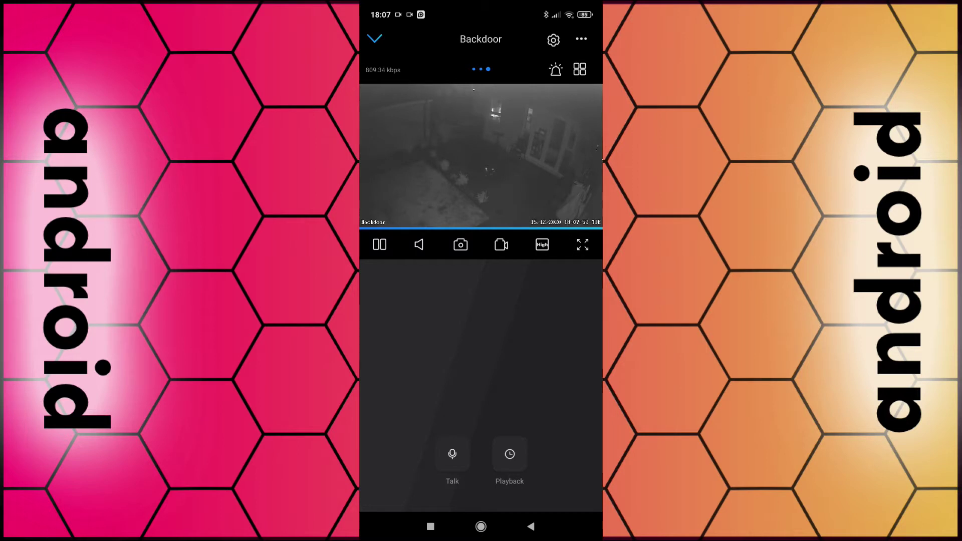
click(509, 454)
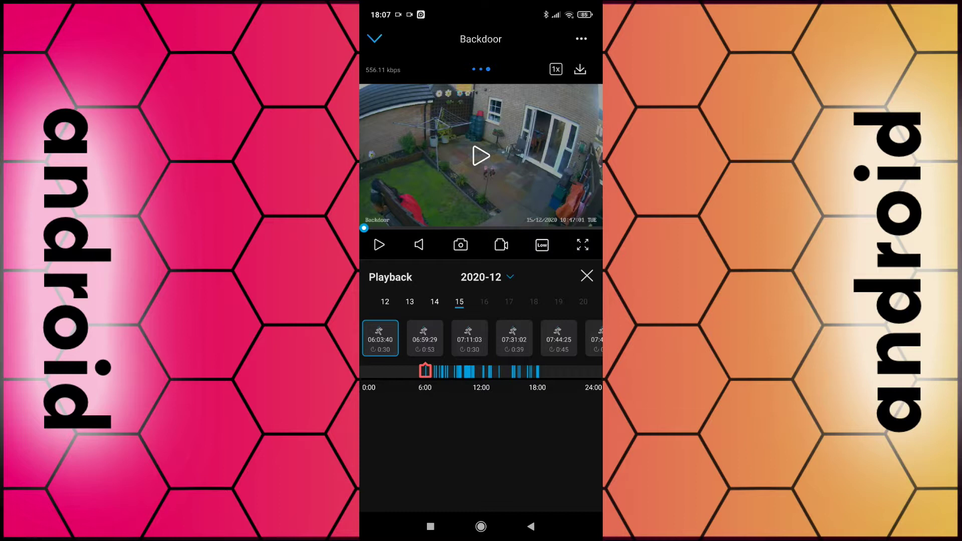
click(485, 372)
mouse_move(545, 344)
mouse_down()
mouse_move(481, 343)
mouse_move(593, 344)
mouse_move(505, 340)
mouse_move(569, 339)
mouse_move(521, 346)
mouse_move(556, 338)
mouse_up()
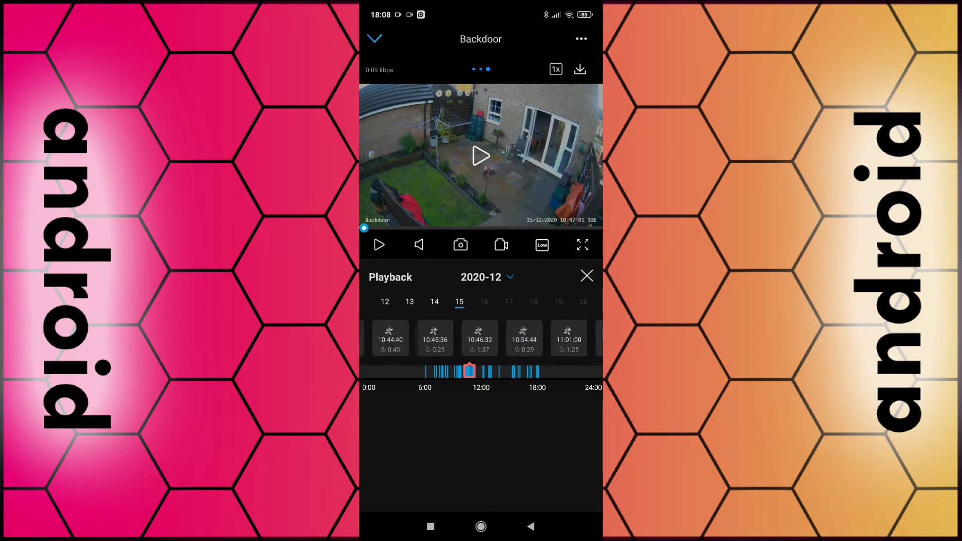
- Play the 10:46:32 motion clip, view its 30-second download range, then go back
click(480, 339)
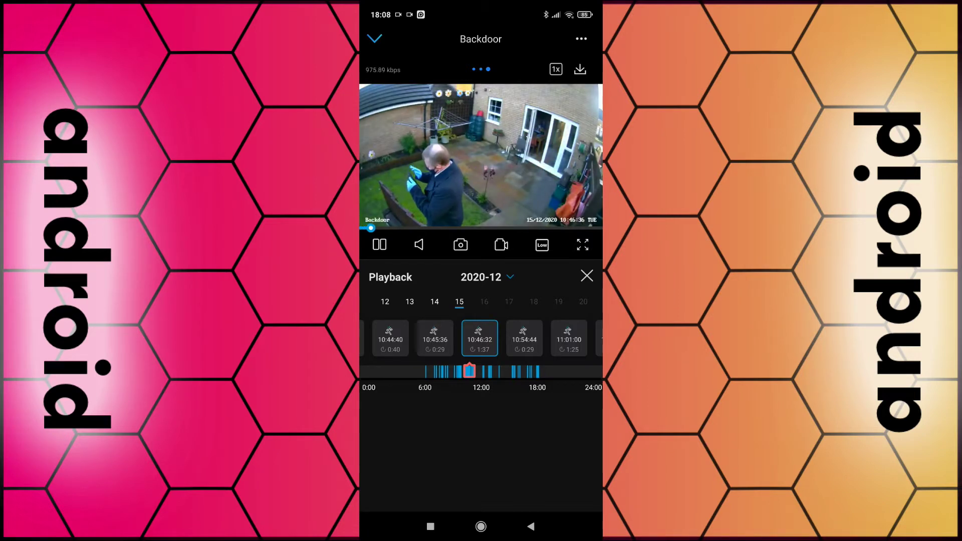
click(580, 68)
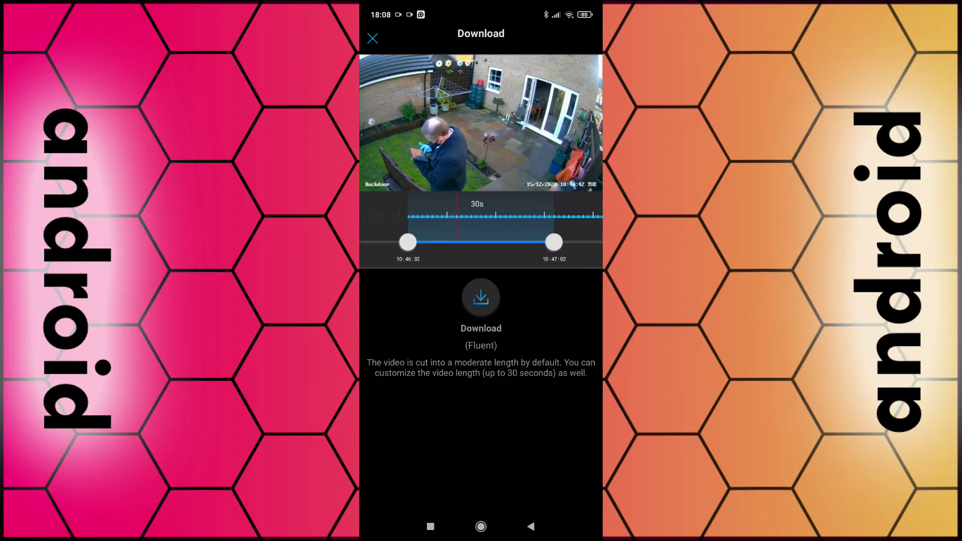
click(530, 526)
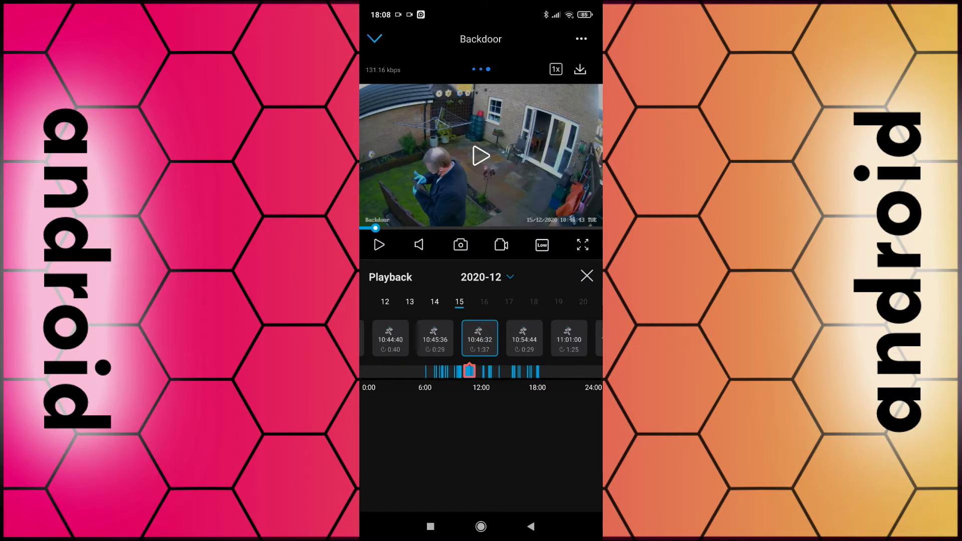
- Check and dismiss the Fluent/Clear quality choices, then replay the 10:46:32 clip
click(542, 246)
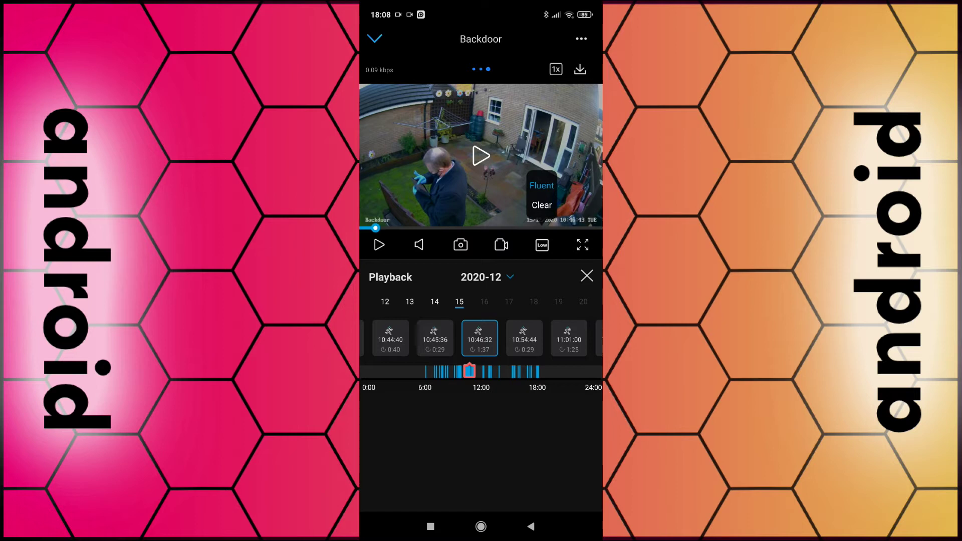
click(566, 417)
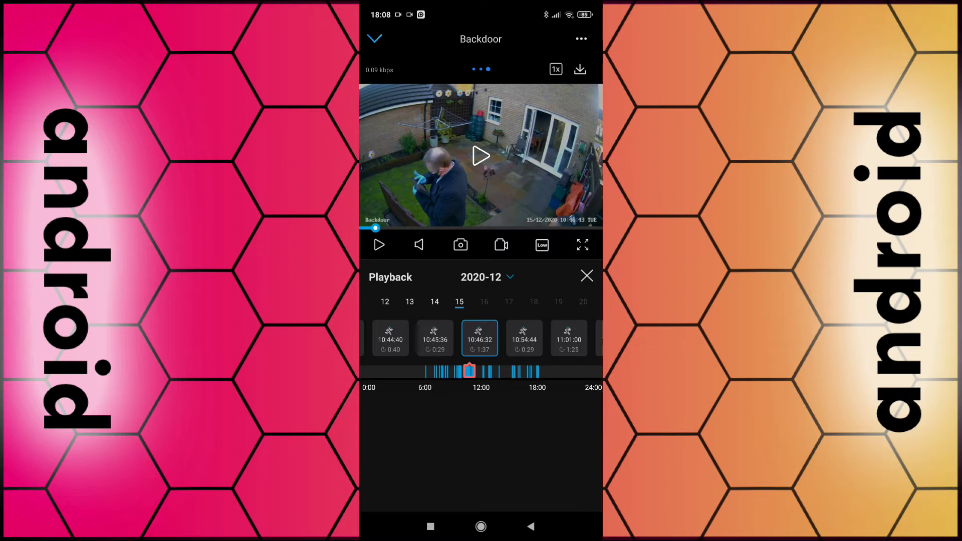
click(479, 336)
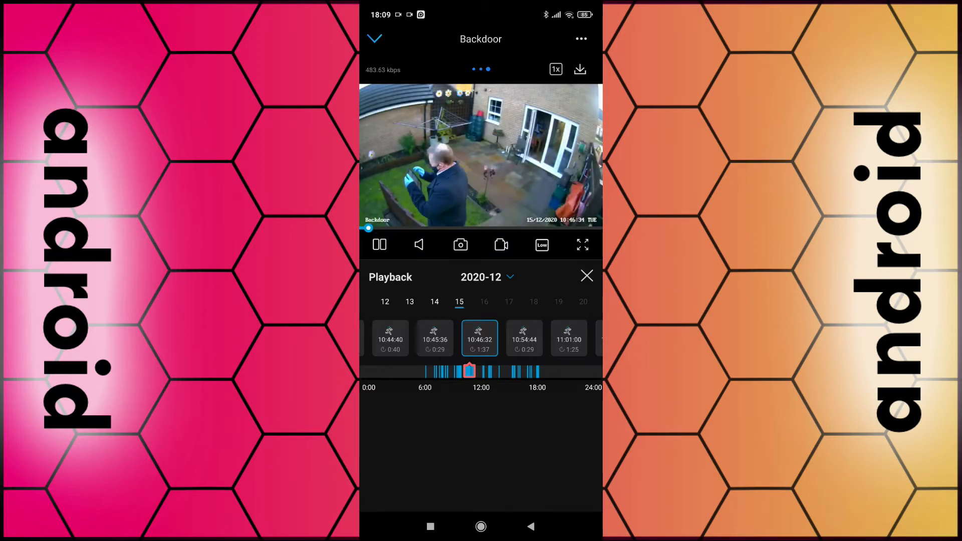
- Record about 23 seconds of the playing 10:46:32 Backdoor clip and save it
click(501, 245)
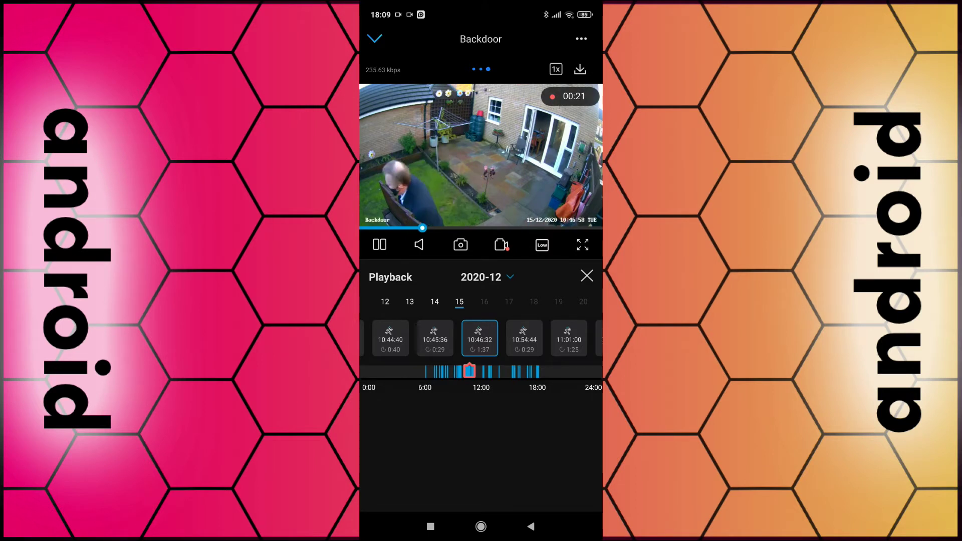
click(501, 244)
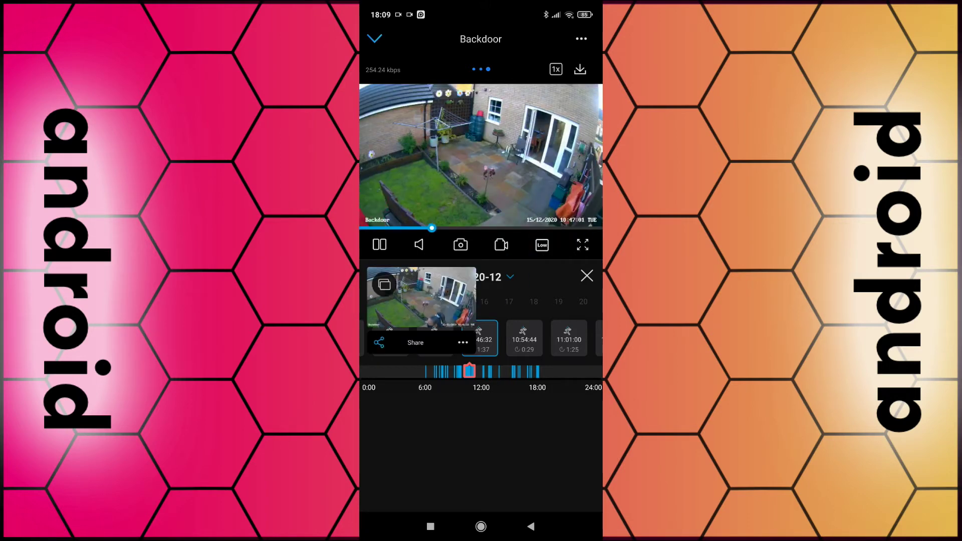
- Close Reolink from recent apps and list all videos in File Manager
click(430, 526)
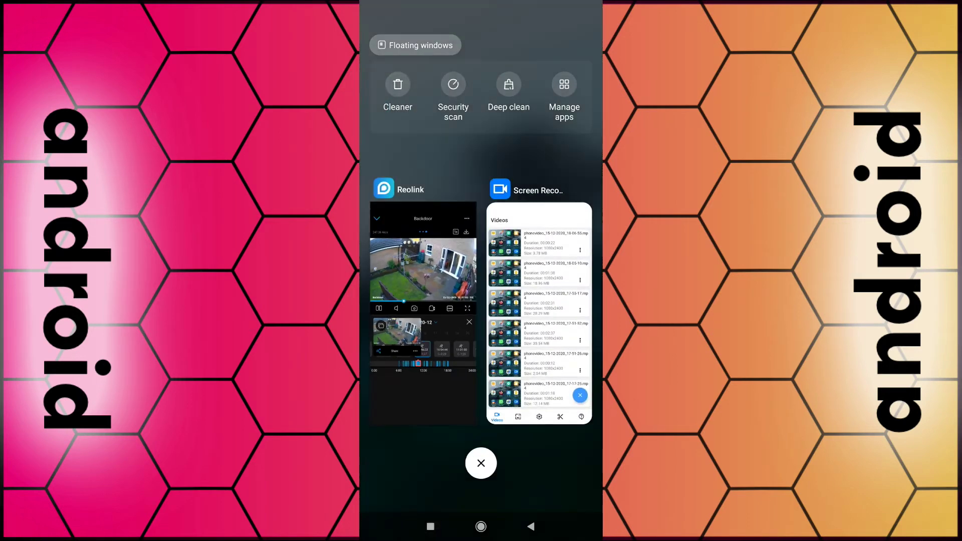
drag(480, 316, 594, 316)
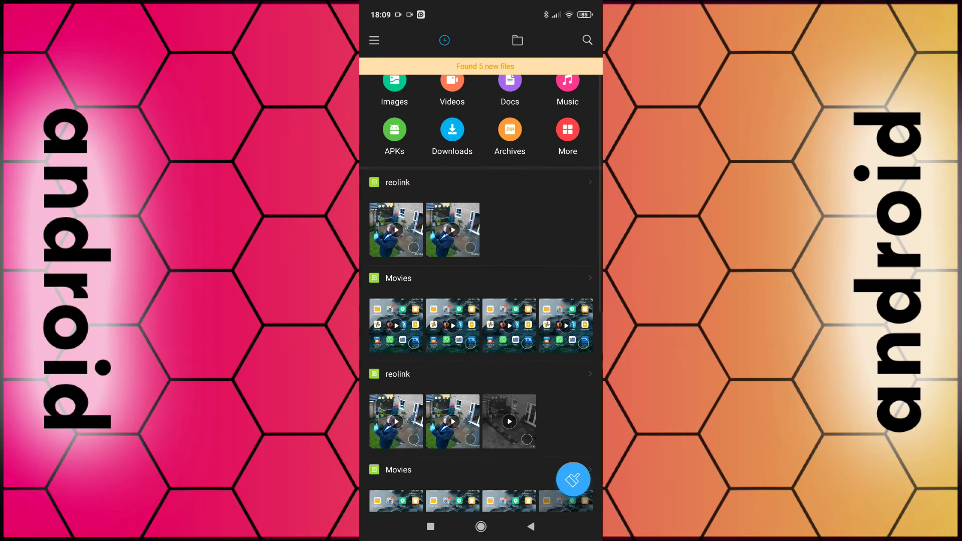
click(451, 82)
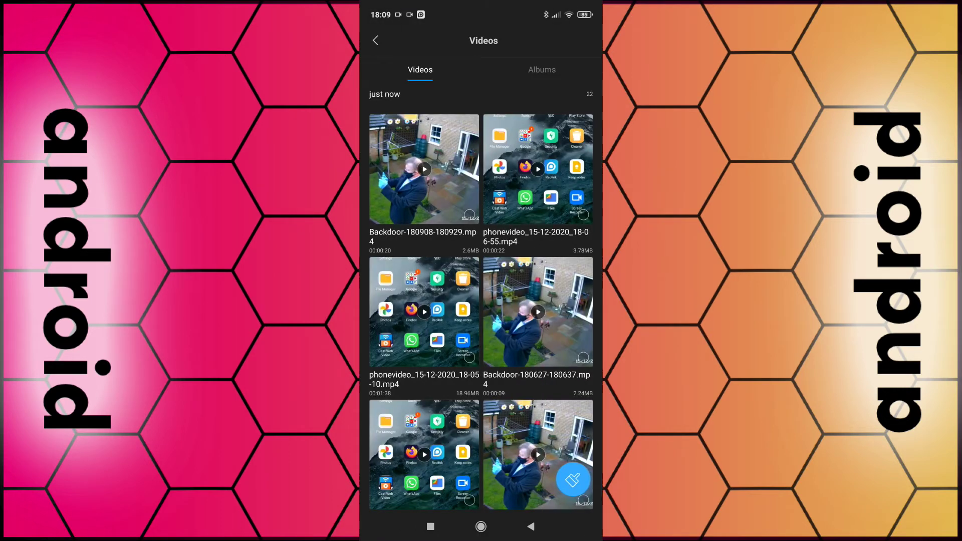
- Play Backdoor-180908-180929.mp4, then return to File Manager's home view
click(424, 169)
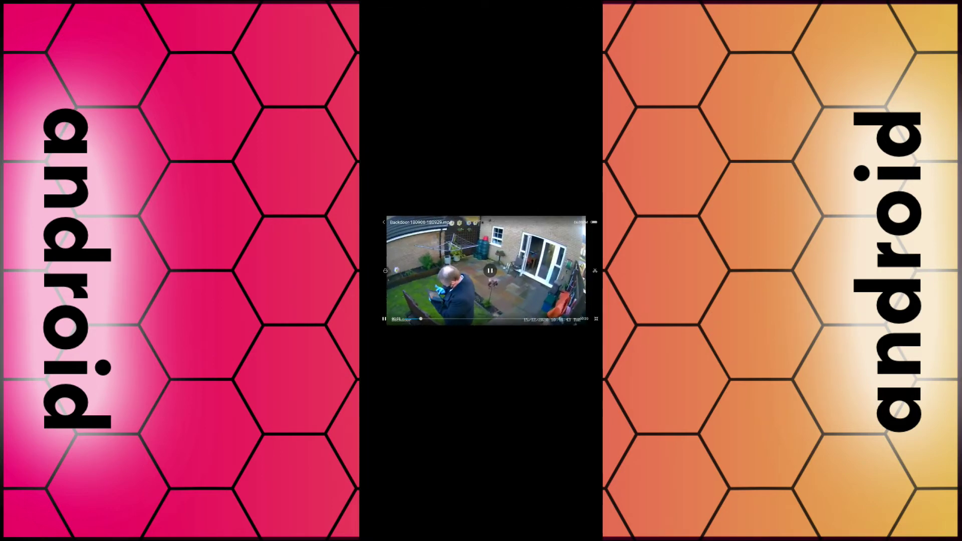
click(383, 223)
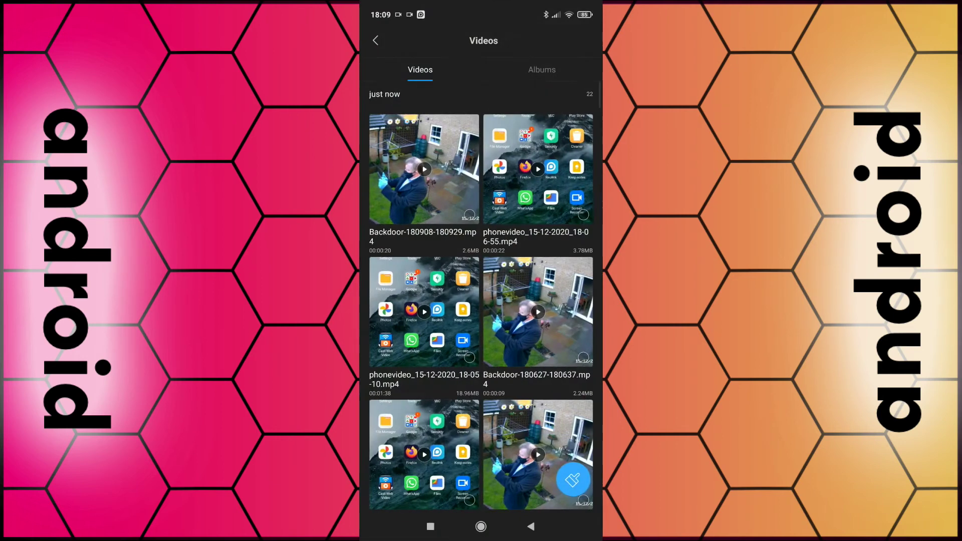
click(530, 527)
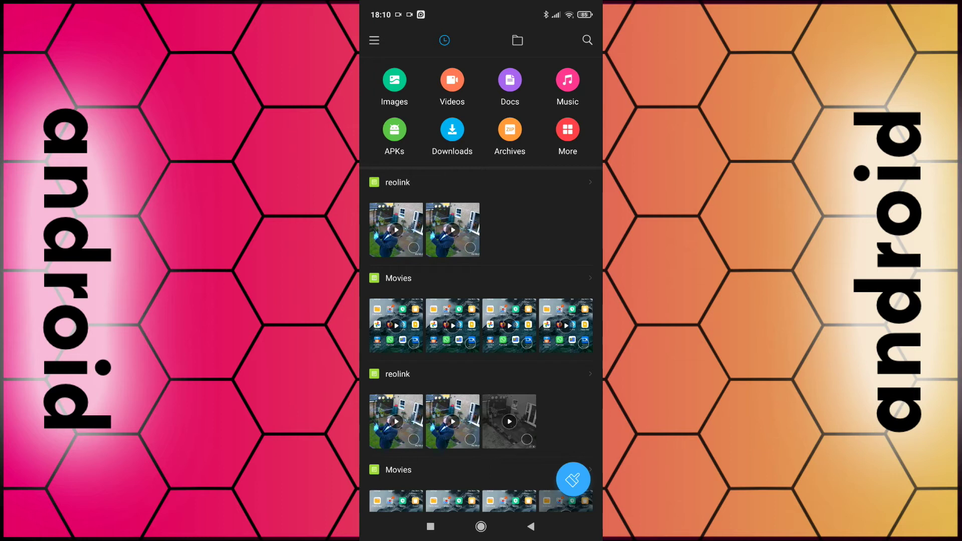
- Browse storage to the reolink > record > 12152020 folder
click(516, 40)
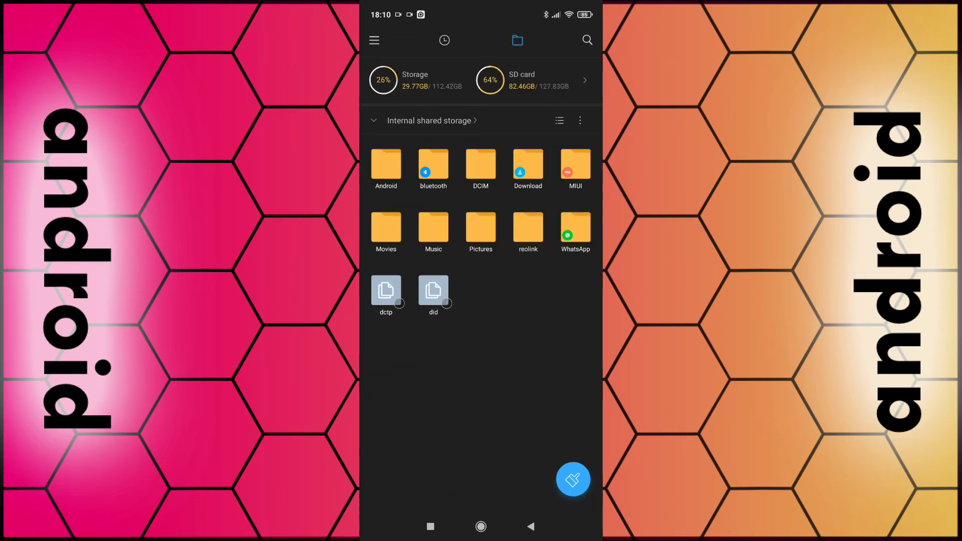
click(527, 230)
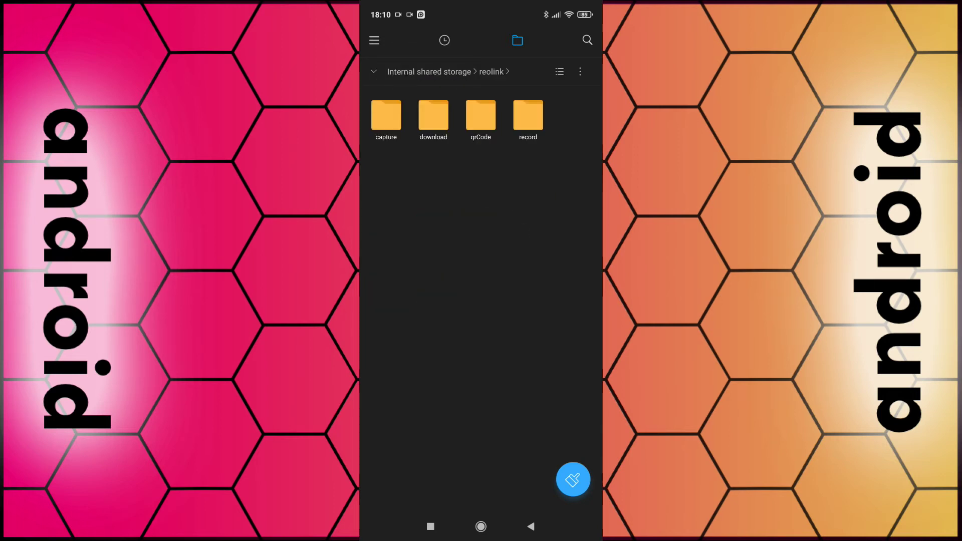
click(528, 117)
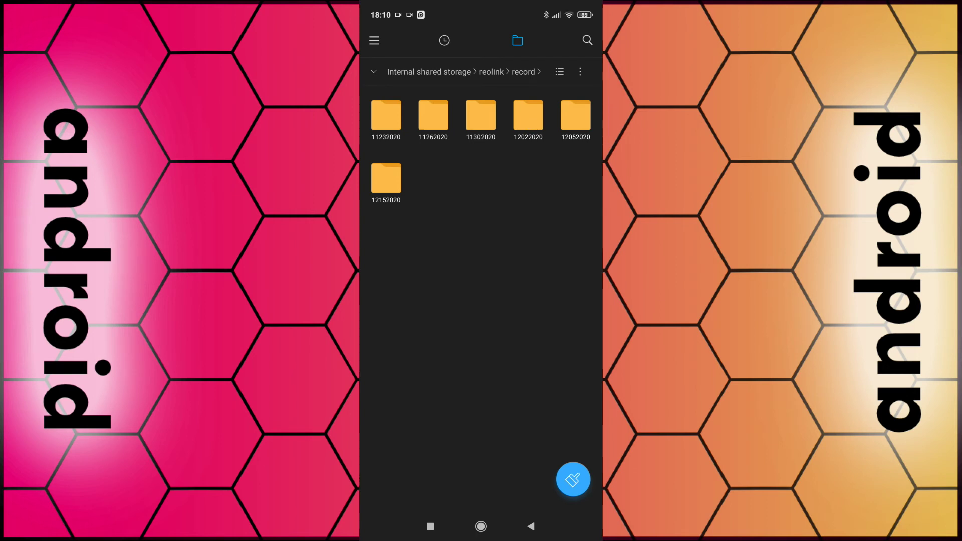
click(385, 181)
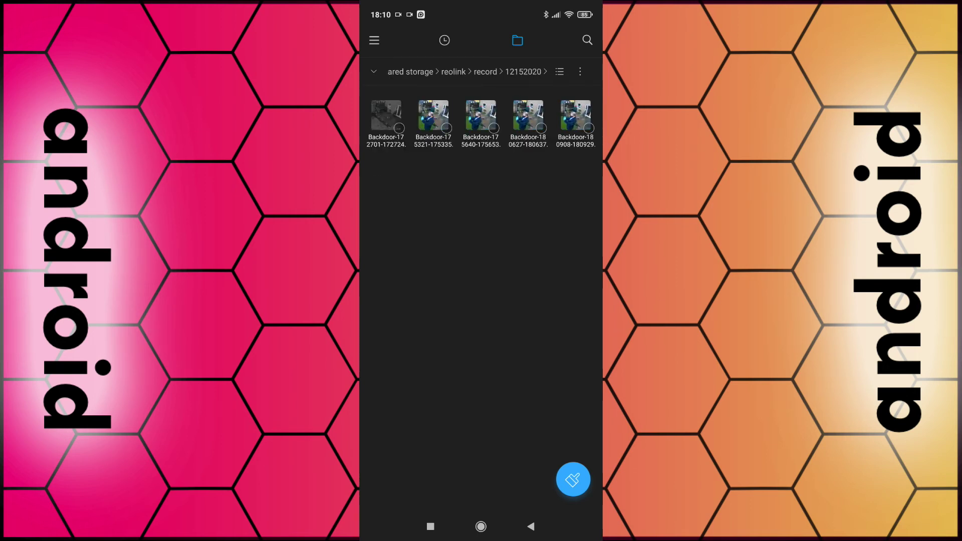
click(575, 114)
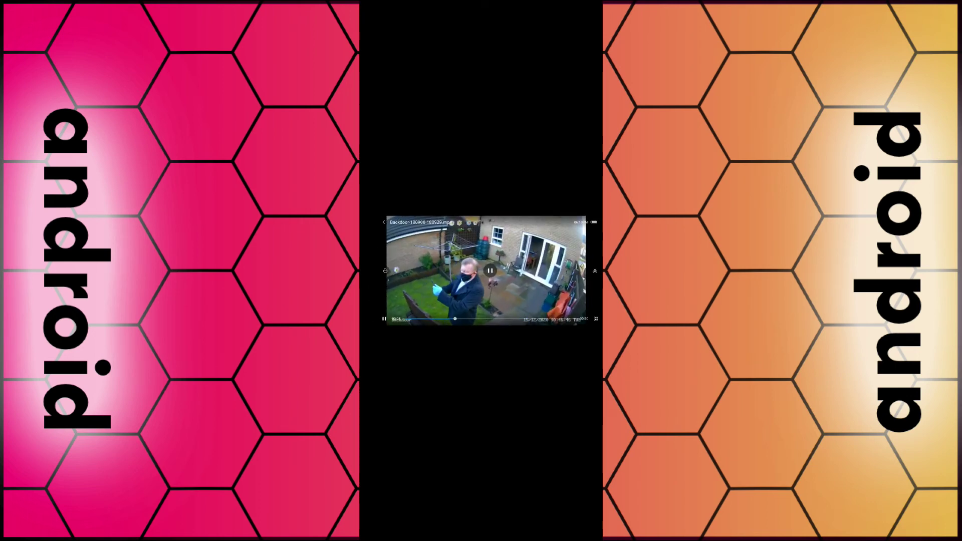
key(Escape)
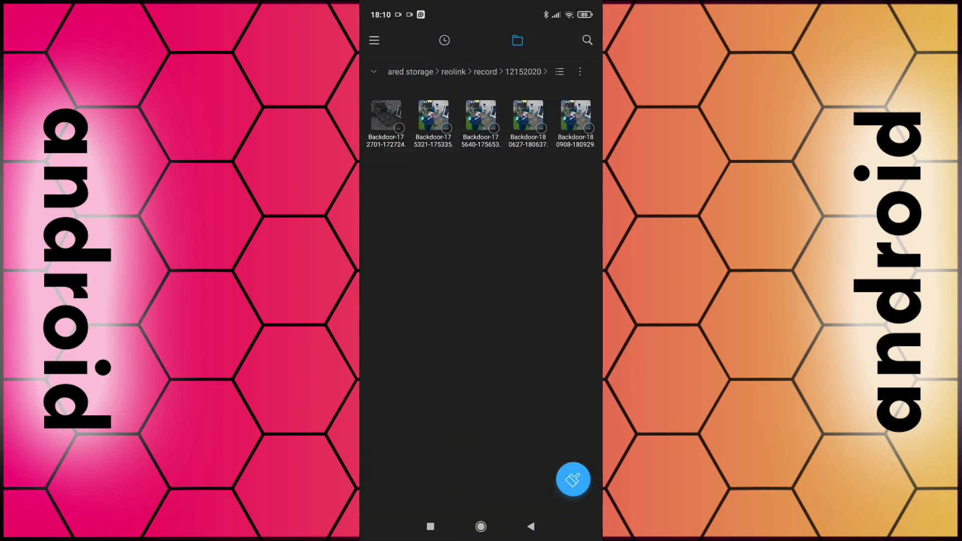
key(Escape)
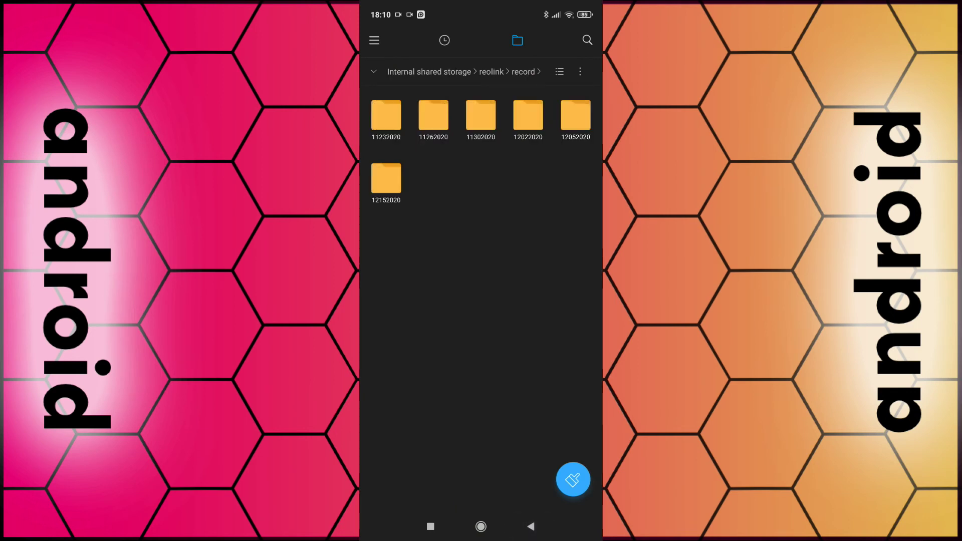